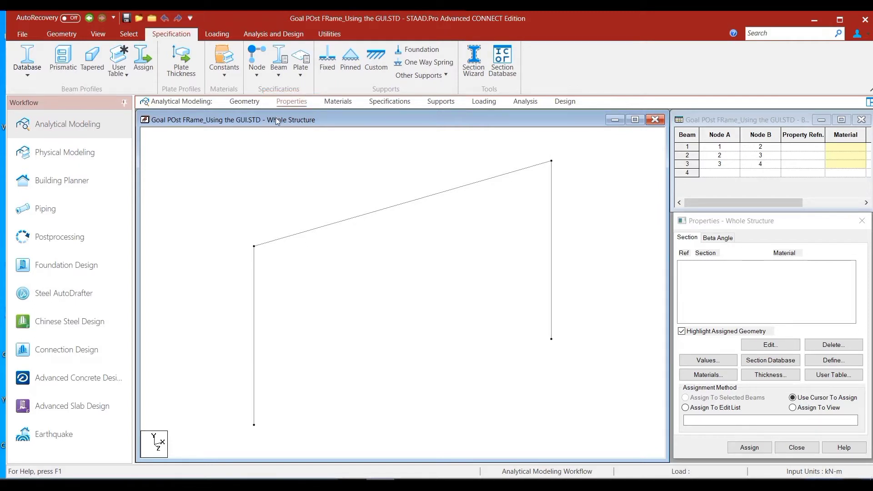
Define a rectangular concrete section with YD 0.4 m and ZD 0.25 m and add it to the section list
click(763, 225)
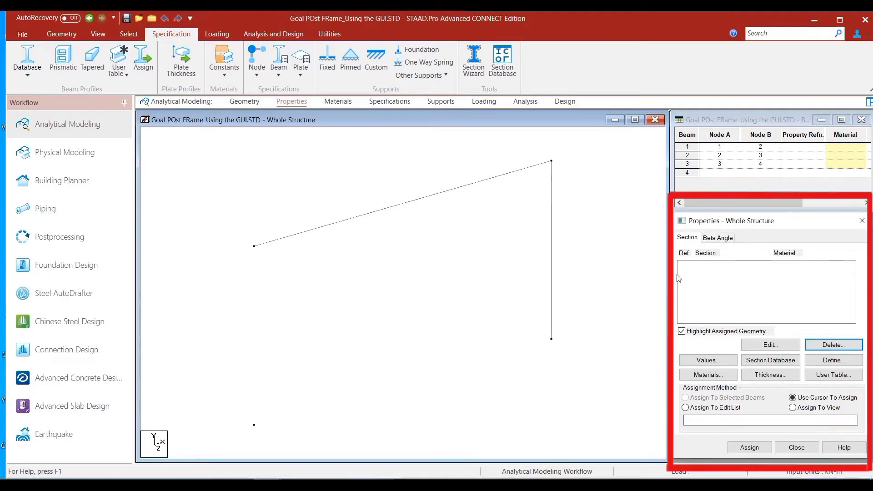
click(831, 363)
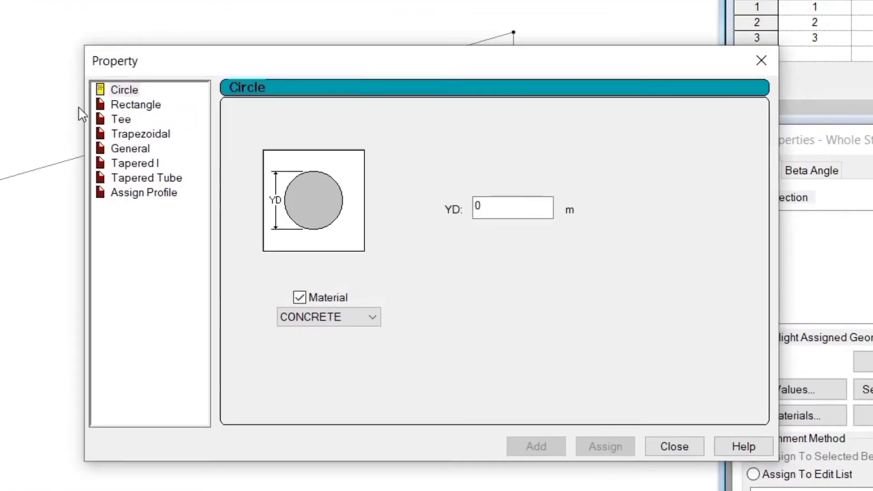
click(139, 107)
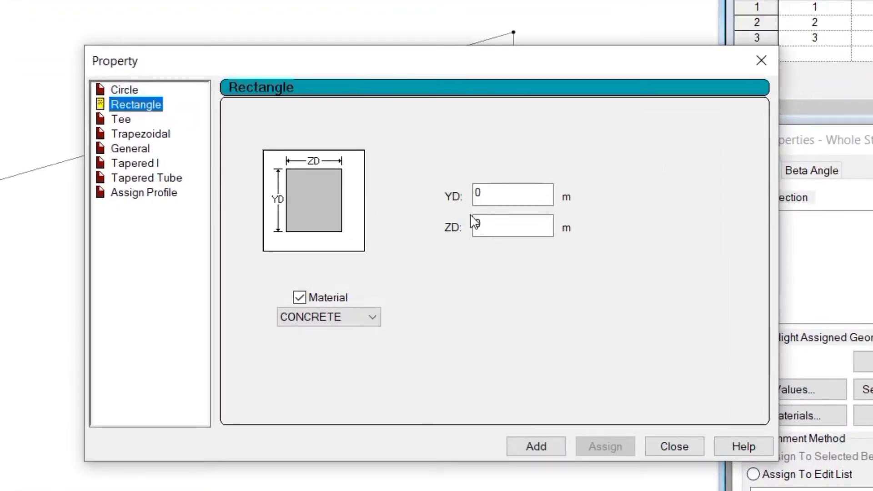
click(473, 199)
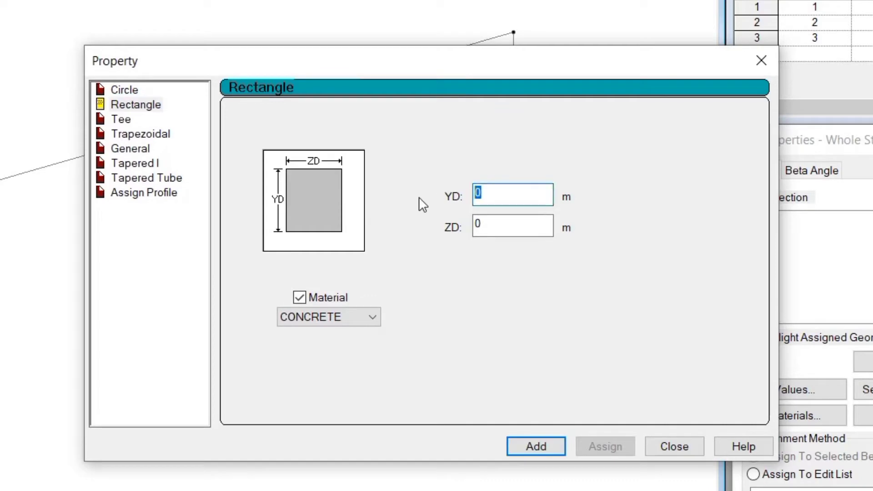
text(0.4)
click(488, 227)
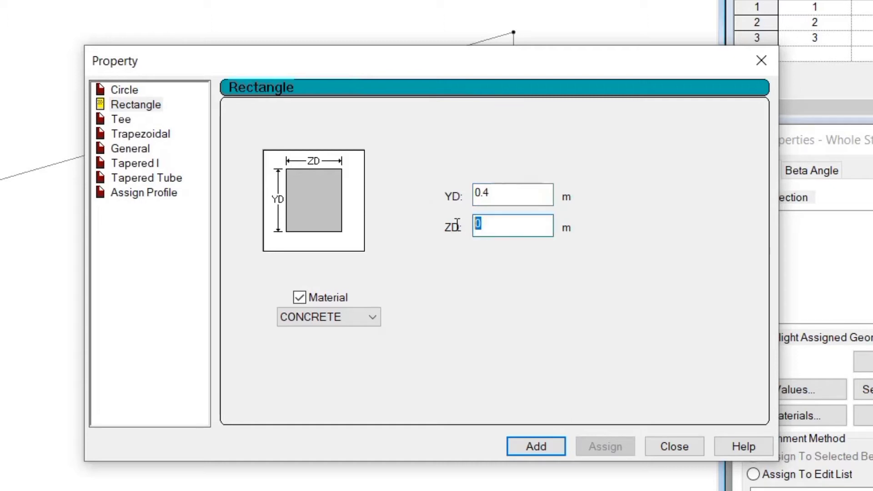
text(0.)
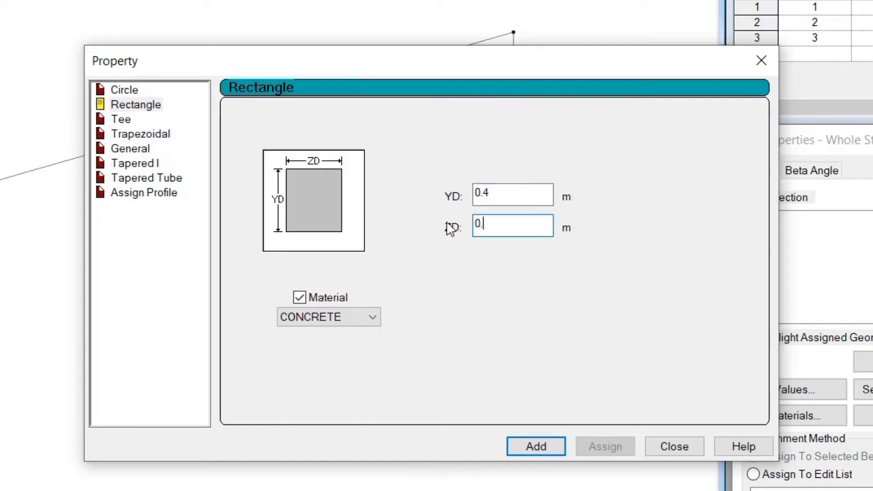
text(25)
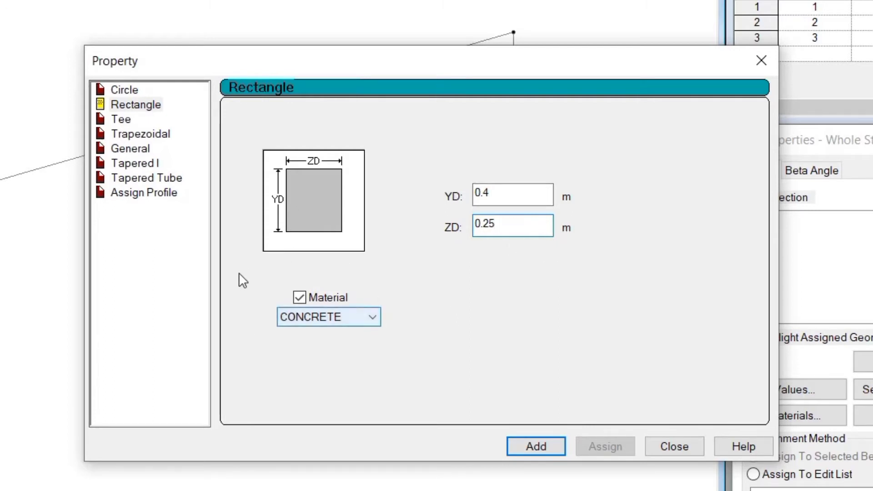
click(528, 447)
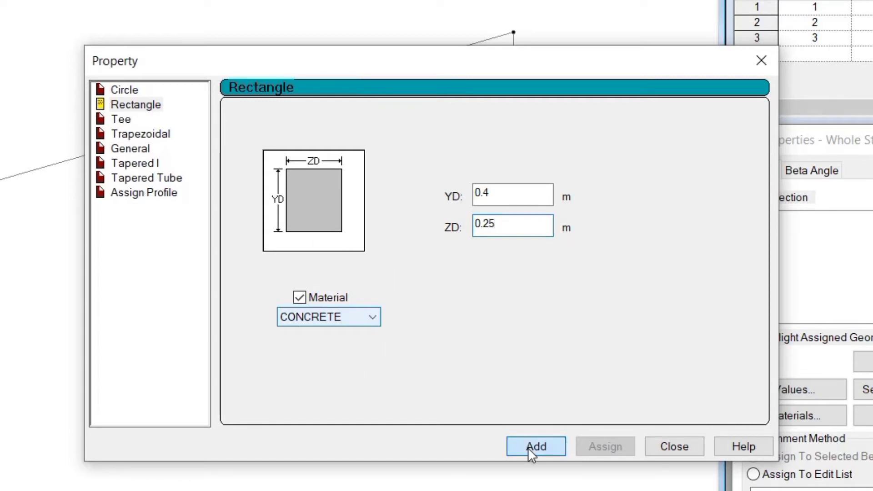
click(688, 447)
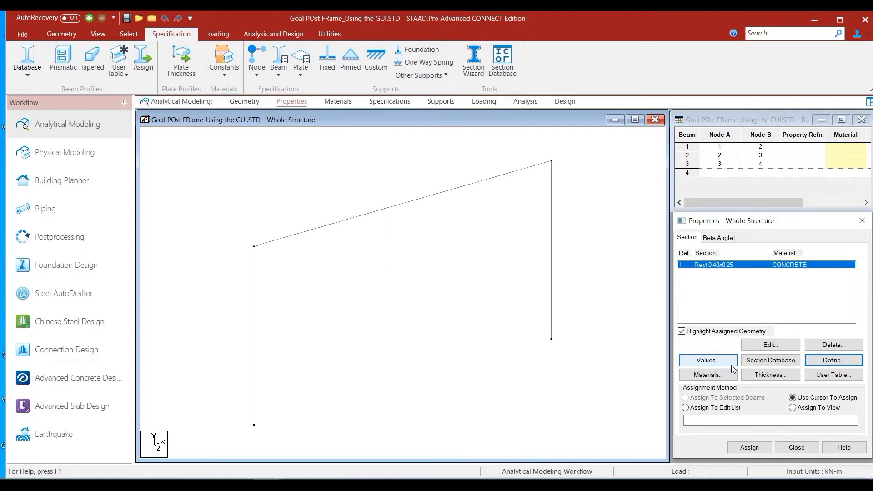
Try assigning the 0.40x0.25 rectangular section to all members with the Assign To View method, and undo it
click(793, 409)
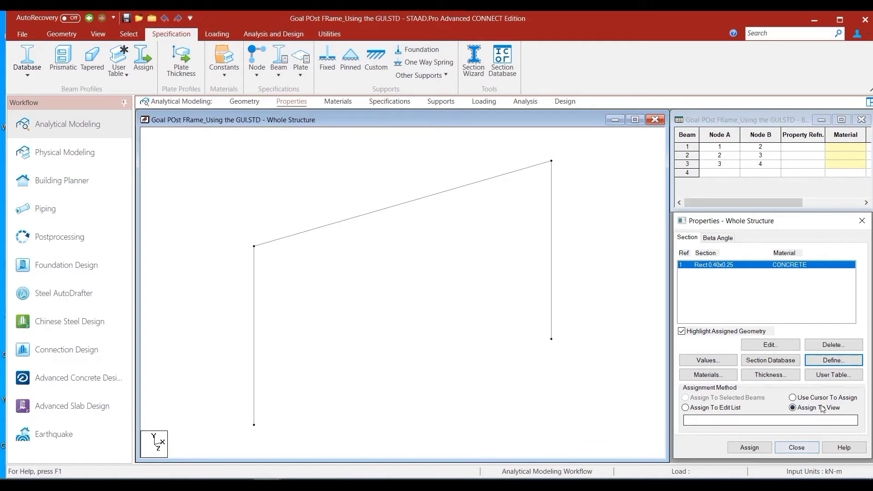
click(753, 448)
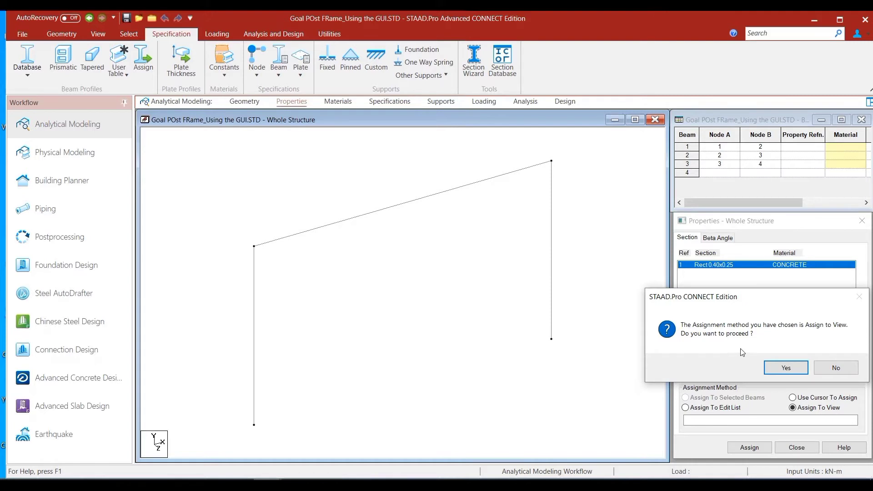
click(778, 370)
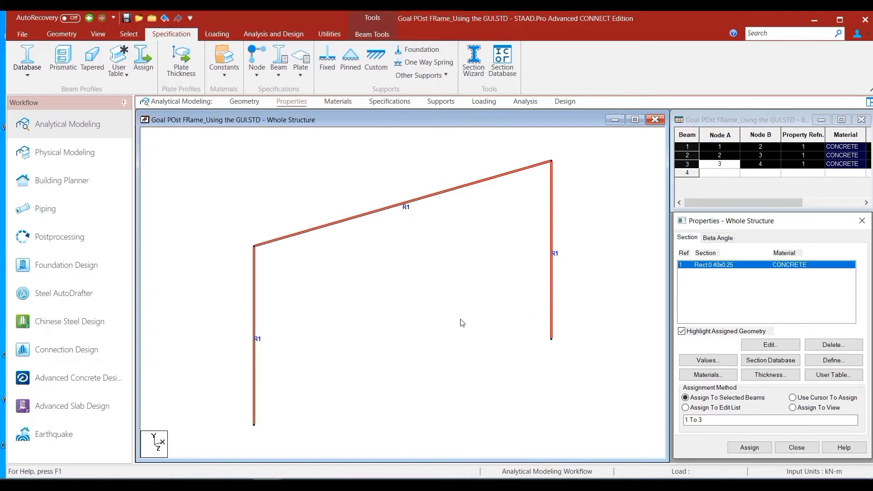
key(ctrl+z)
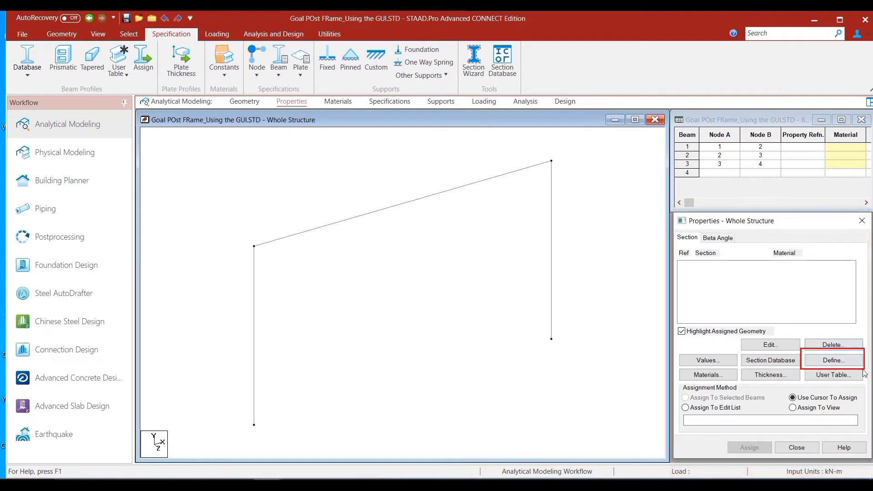
Define a circular concrete section with YD 0.3 m and add it to the section list
click(839, 362)
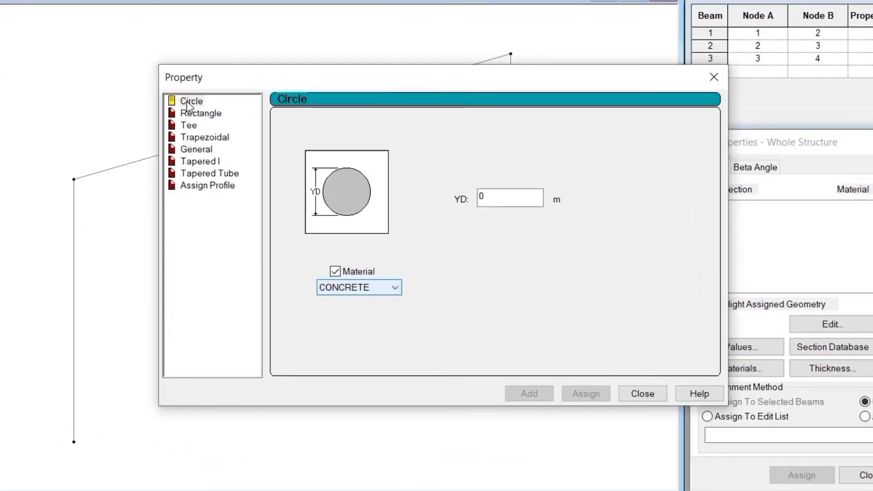
click(190, 102)
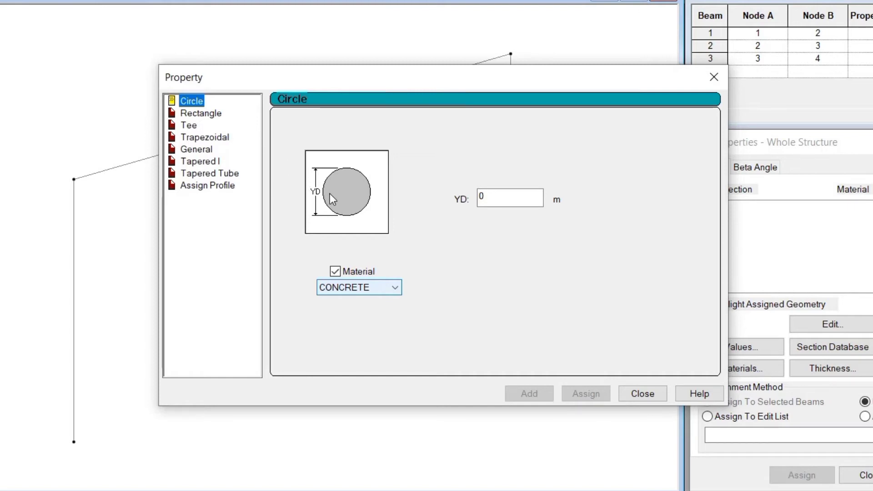
double_click(510, 200)
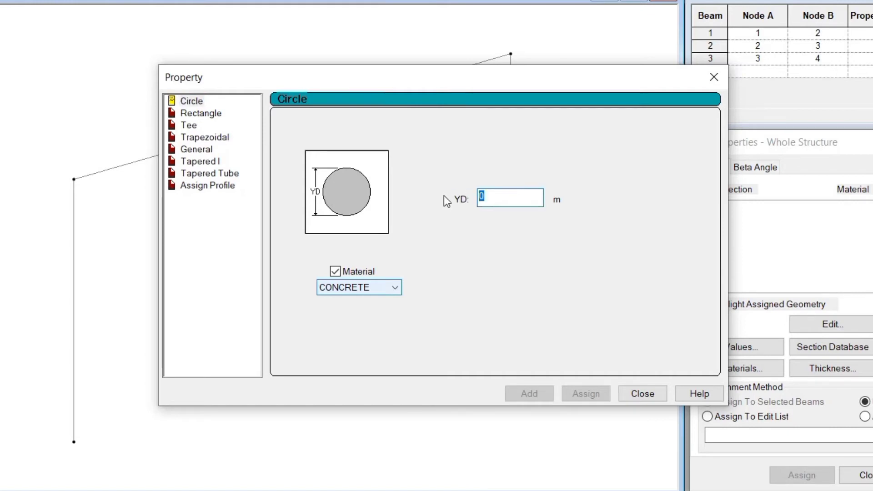
text(0.3)
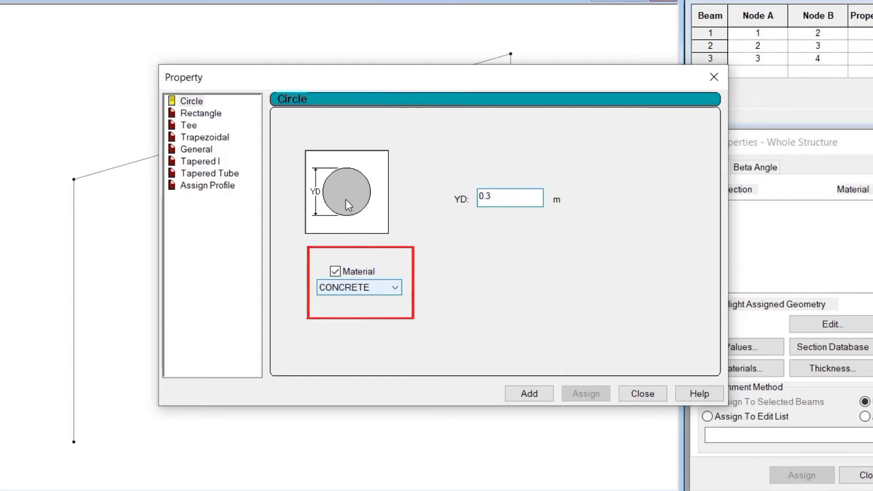
click(527, 391)
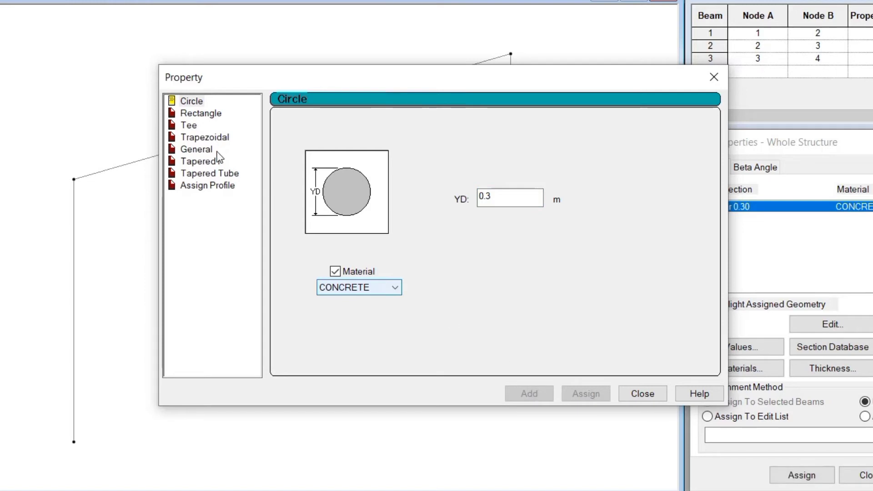
Add a rectangular concrete section with YD 0.4 m and ZD 0.3 m, and close the property definition
click(206, 120)
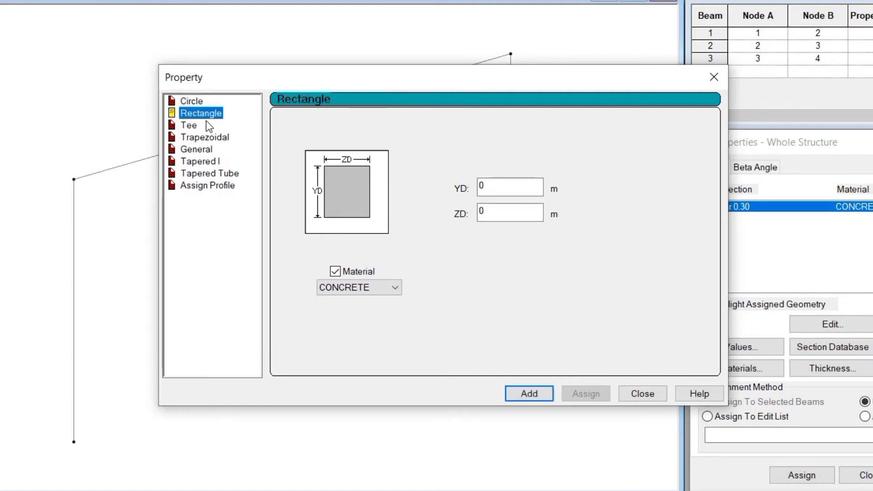
click(503, 189)
key(shift+Home)
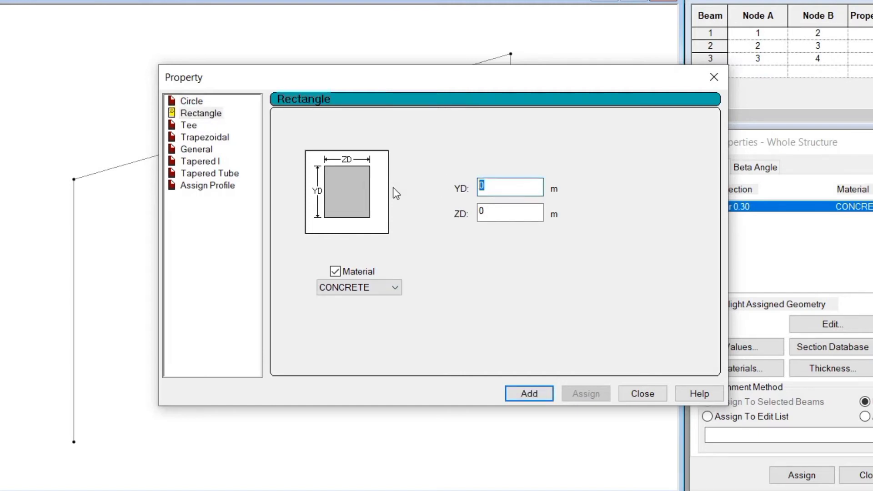
text(0.4)
double_click(499, 208)
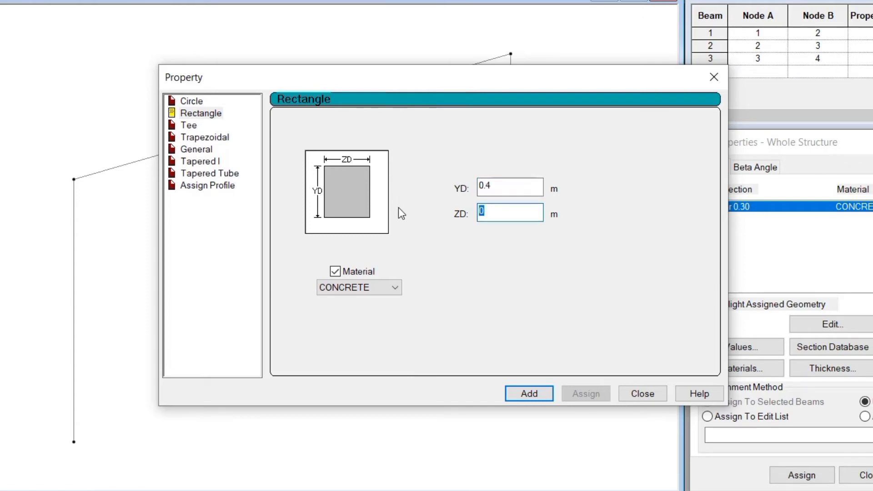
text(0.3)
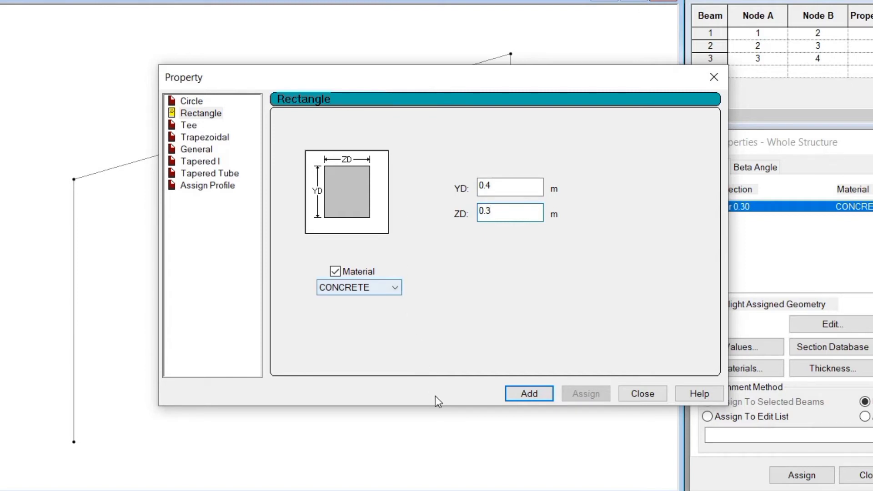
click(535, 392)
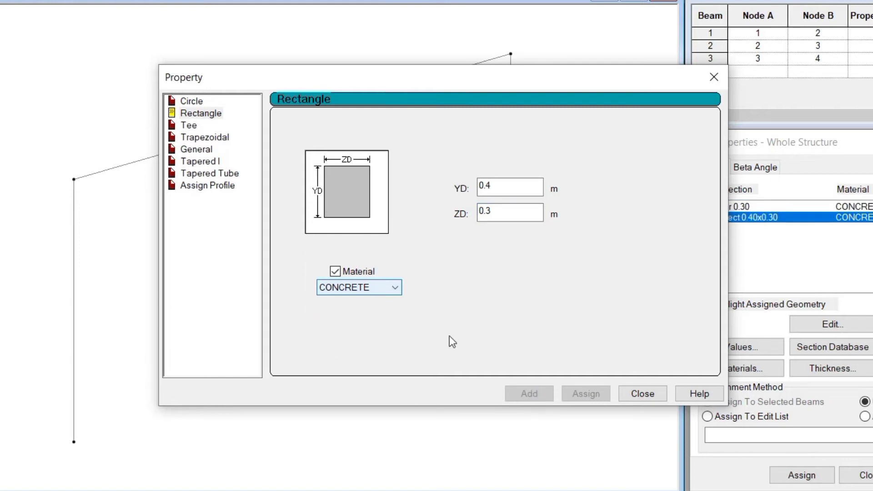
click(653, 394)
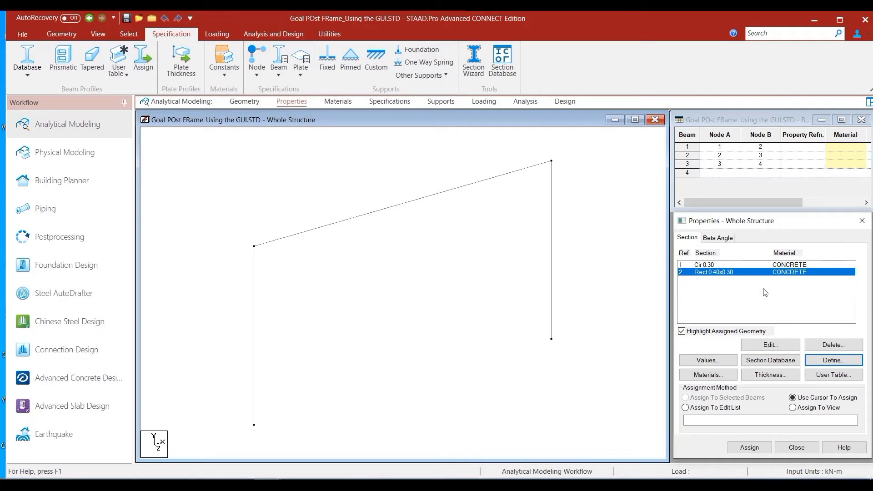
Select the circular 0.30 section and set its assignment method to Assign To Edit List
click(707, 266)
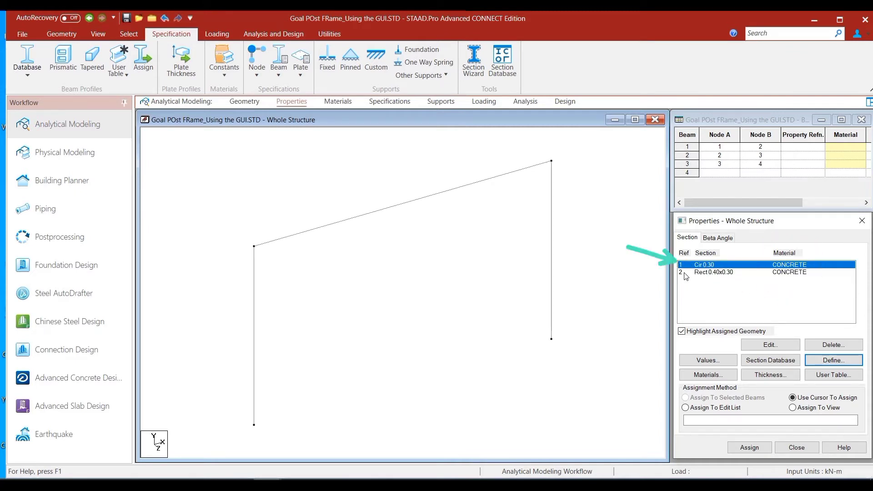
click(714, 272)
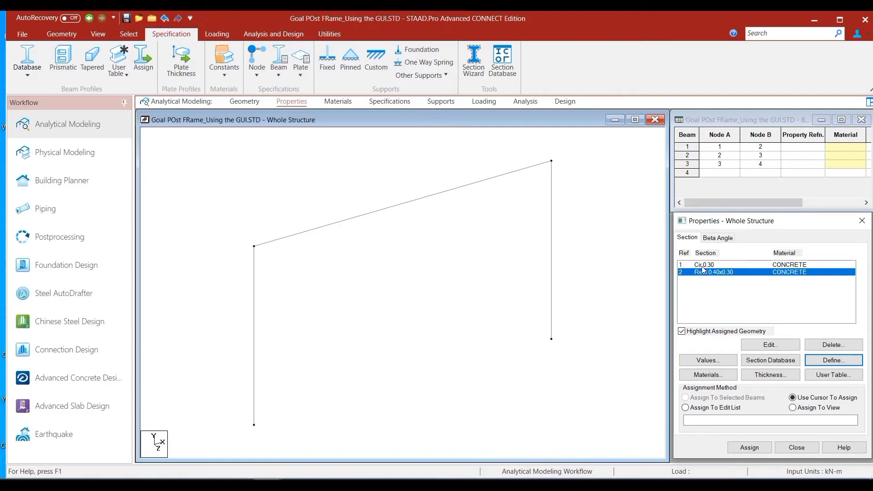
click(702, 264)
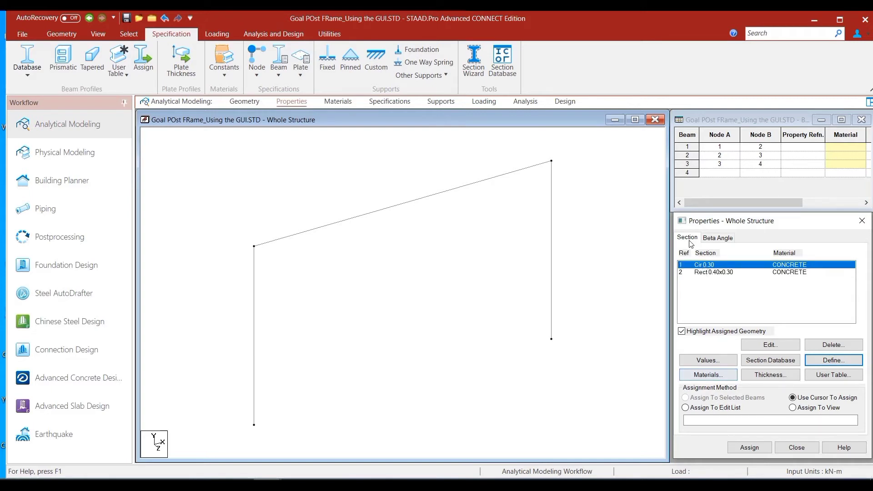
click(685, 408)
Turn on the beam number labels in the structure view
right_click(397, 298)
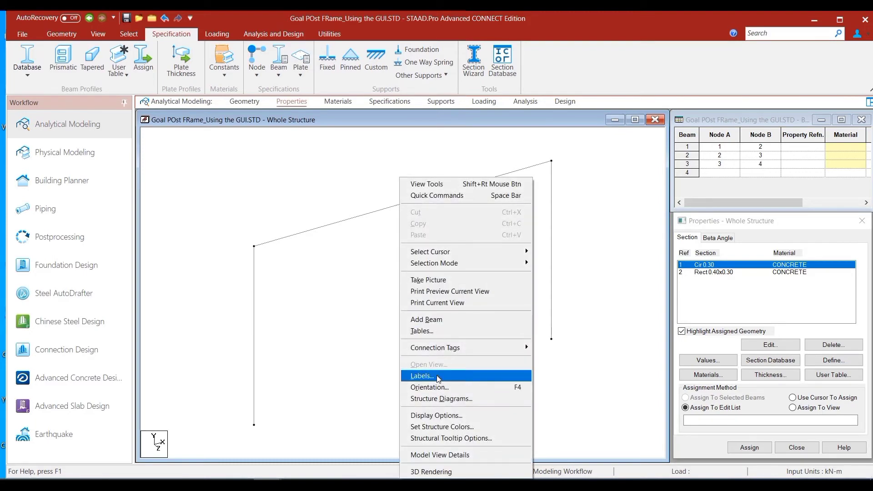
click(423, 376)
click(325, 182)
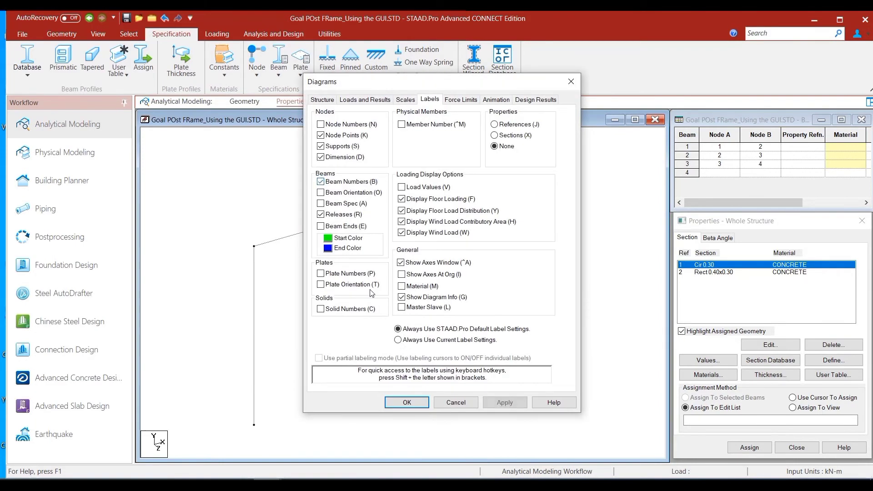
click(507, 402)
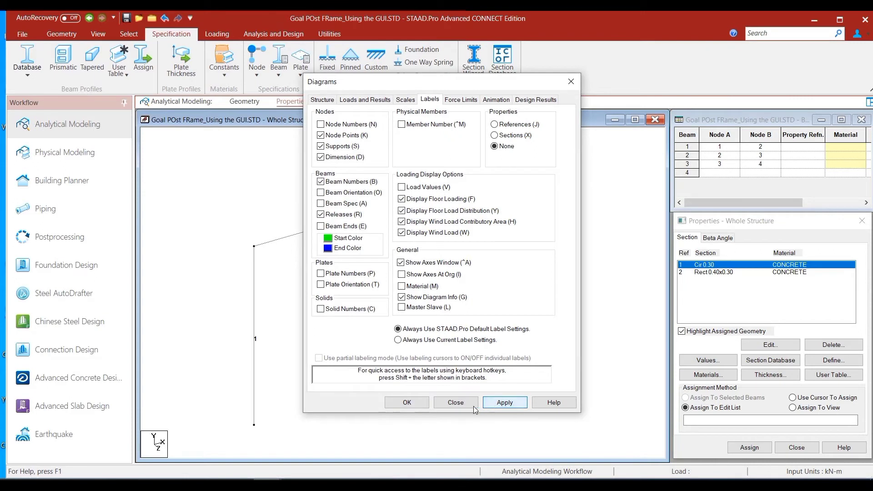
click(419, 405)
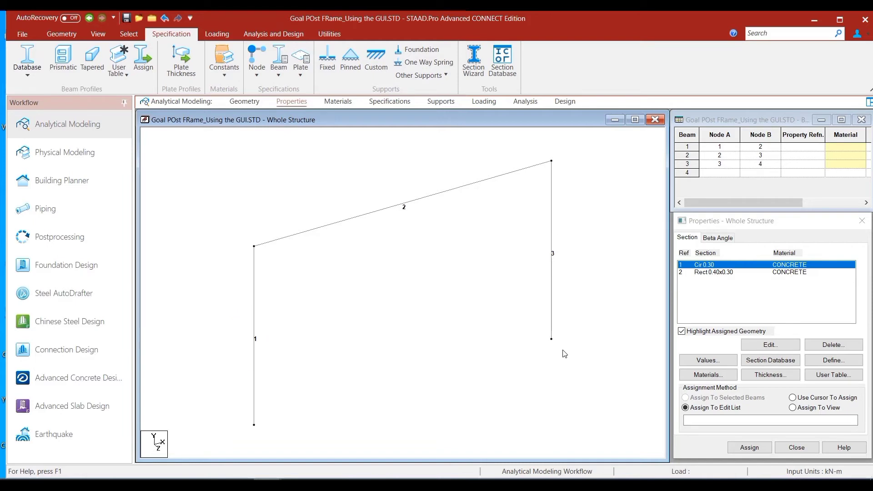
Assign the circular 0.30 section to beams 1 and 3 through the edit list
click(695, 419)
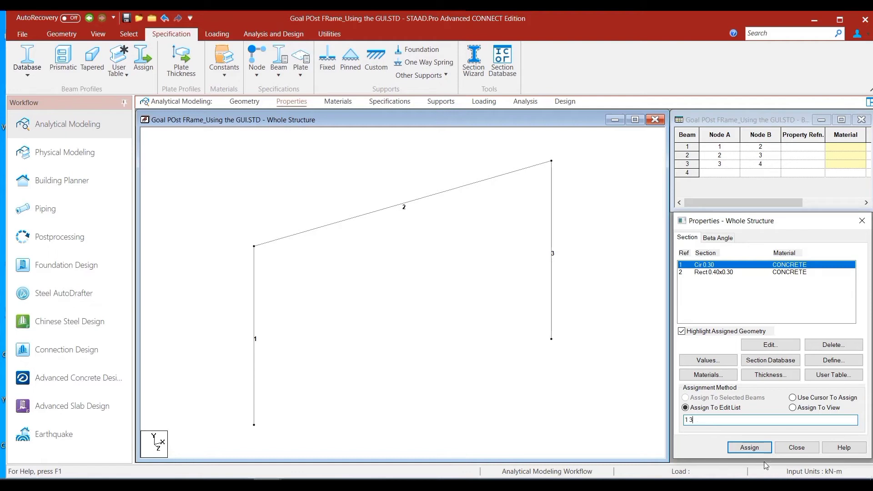
click(753, 449)
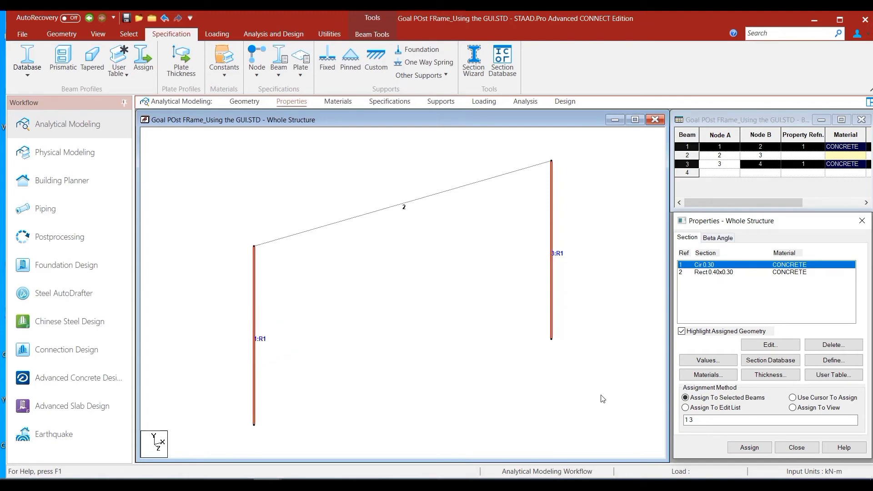
Assign the rectangular 0.40x0.30 section to beam 2 through the edit list and clear the selection
click(725, 273)
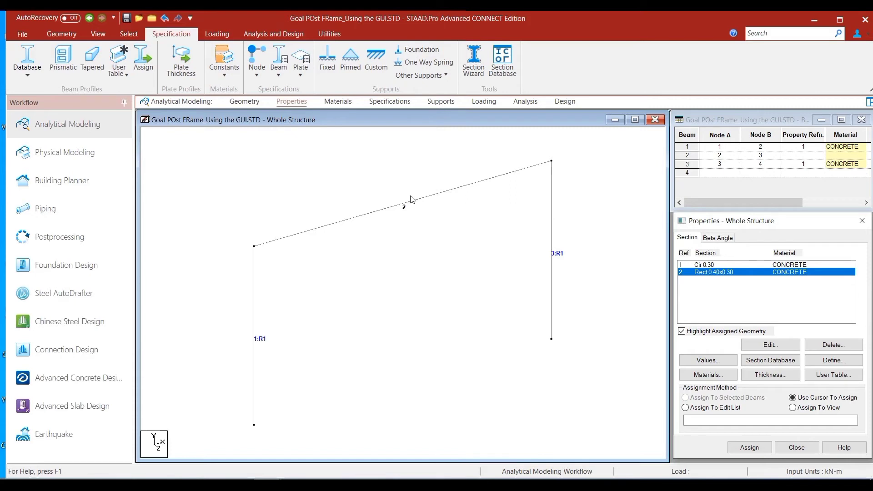
click(699, 410)
click(698, 420)
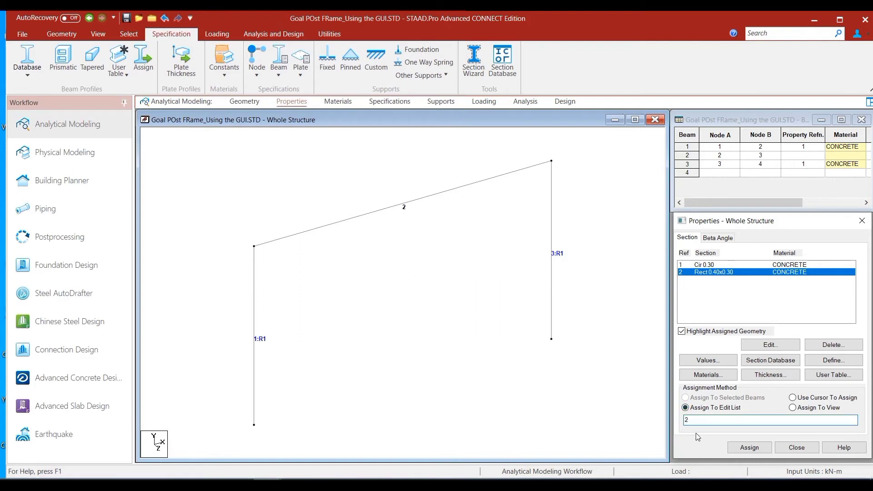
click(750, 447)
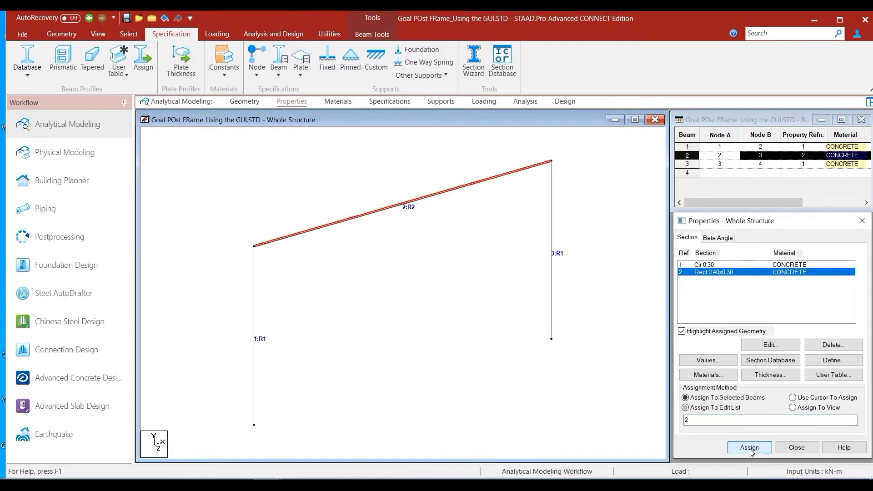
click(531, 385)
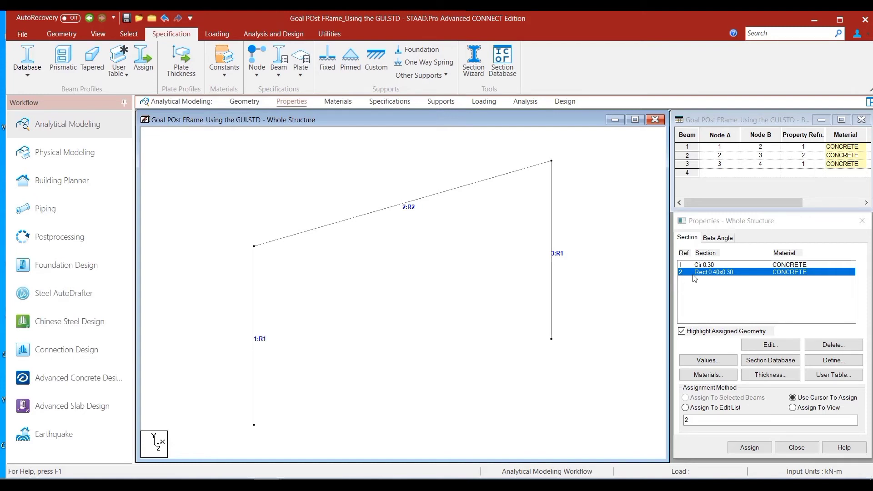
Turn Highlight Assigned Geometry off and back on, and check which members carry the circular and the rectangular section
click(681, 331)
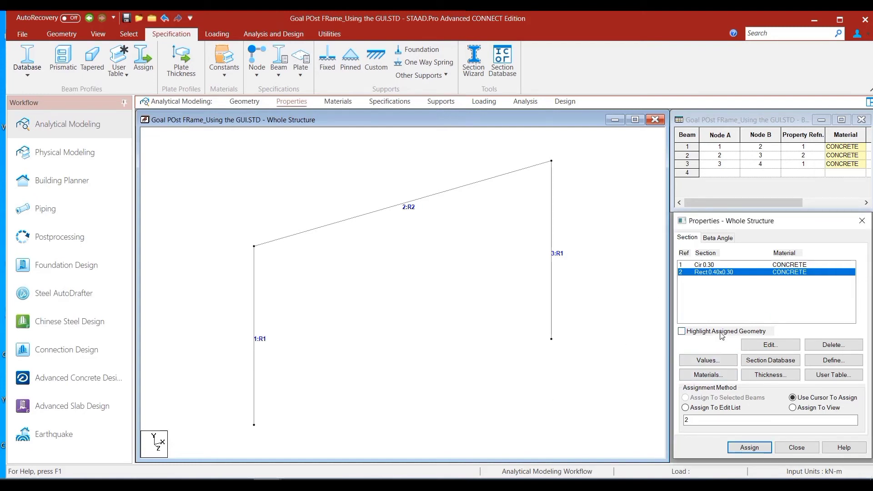
click(682, 331)
click(703, 266)
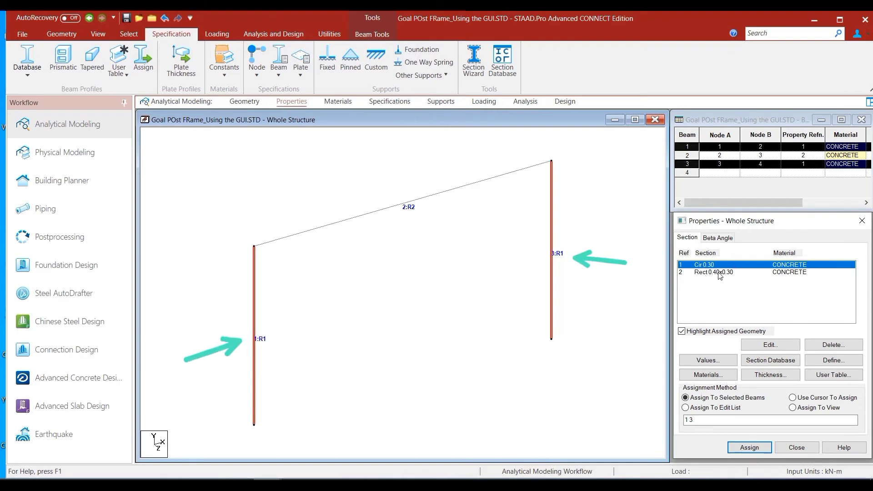
click(720, 273)
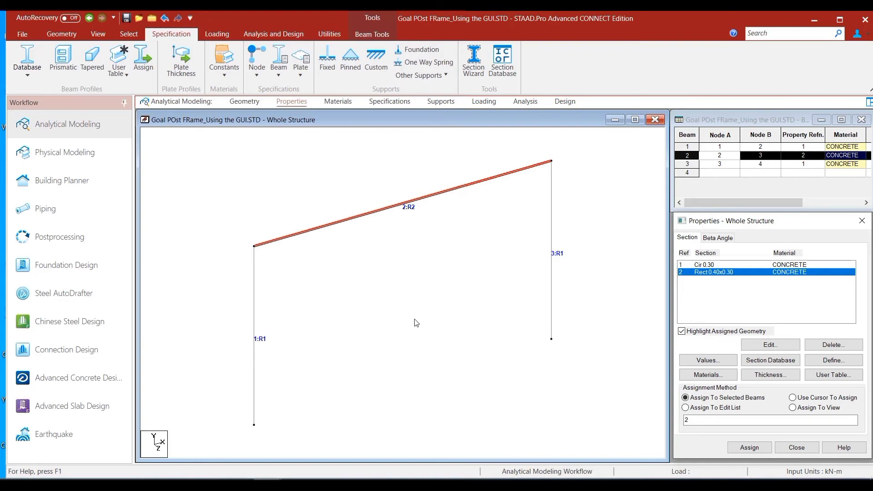
click(430, 341)
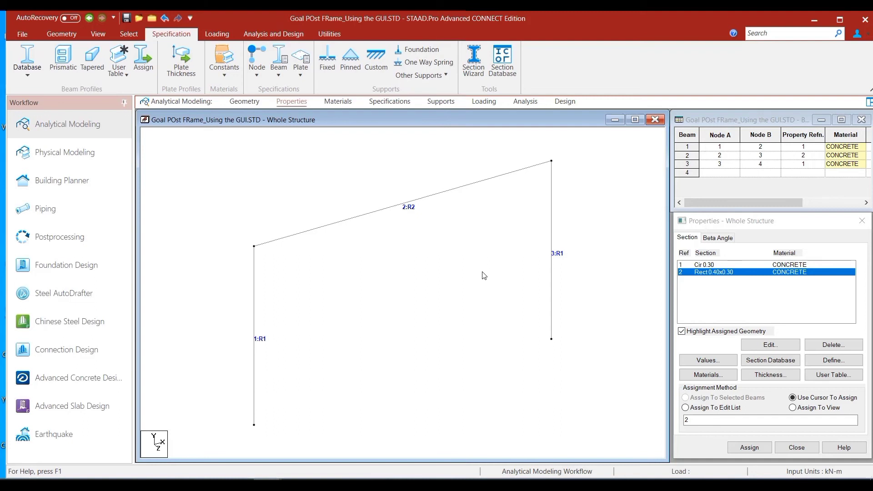
Display the frame's members as 3D full sections through the structure diagrams settings
right_click(464, 240)
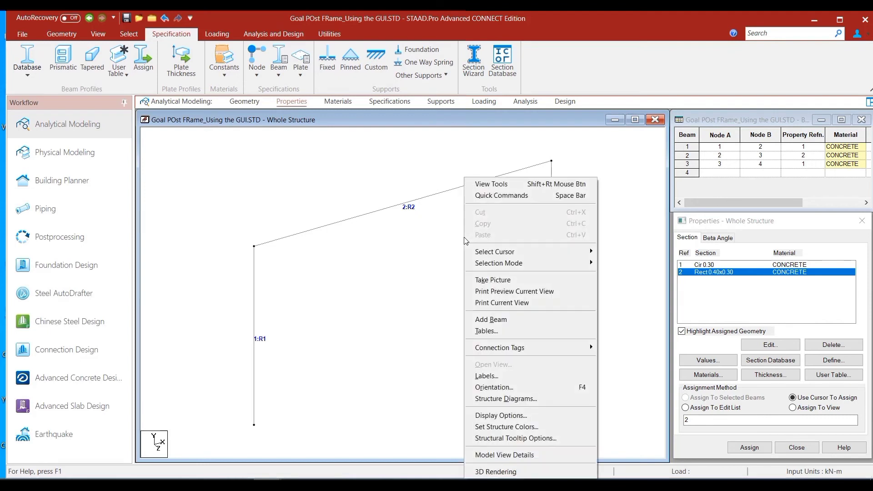
click(528, 399)
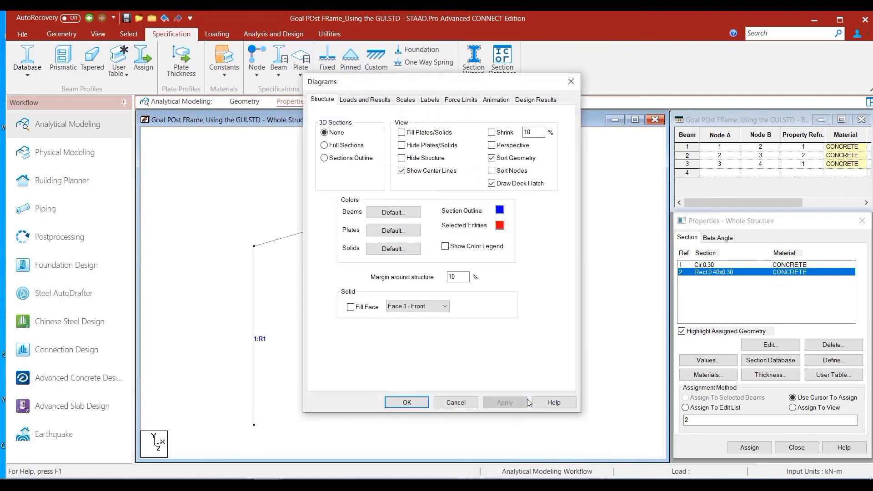
click(343, 145)
click(503, 402)
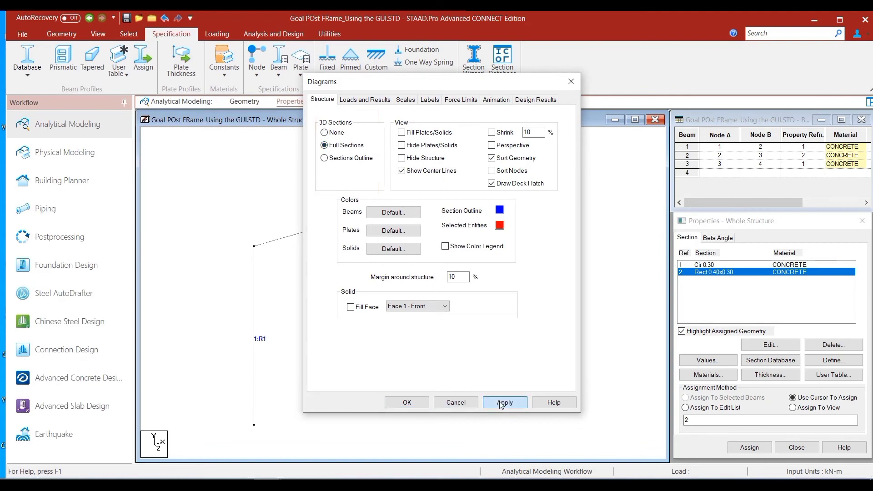
click(395, 405)
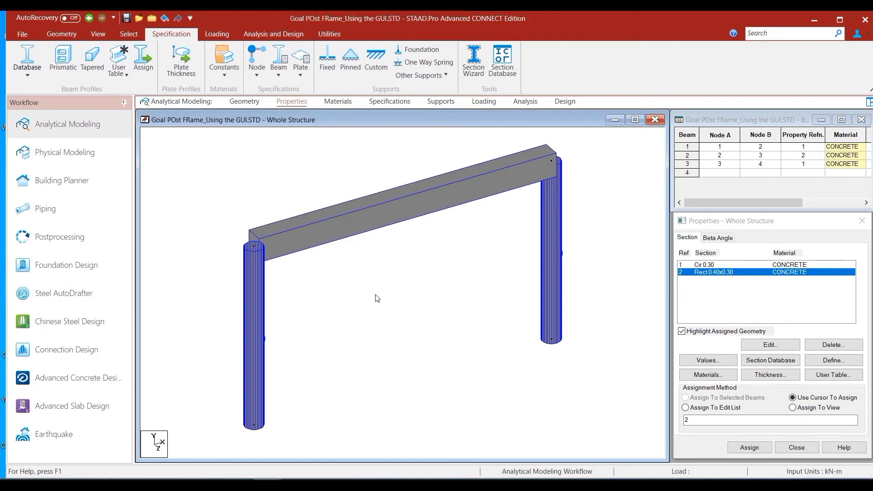
Switch the 3D section display of the frame to Sections Outline
right_click(440, 272)
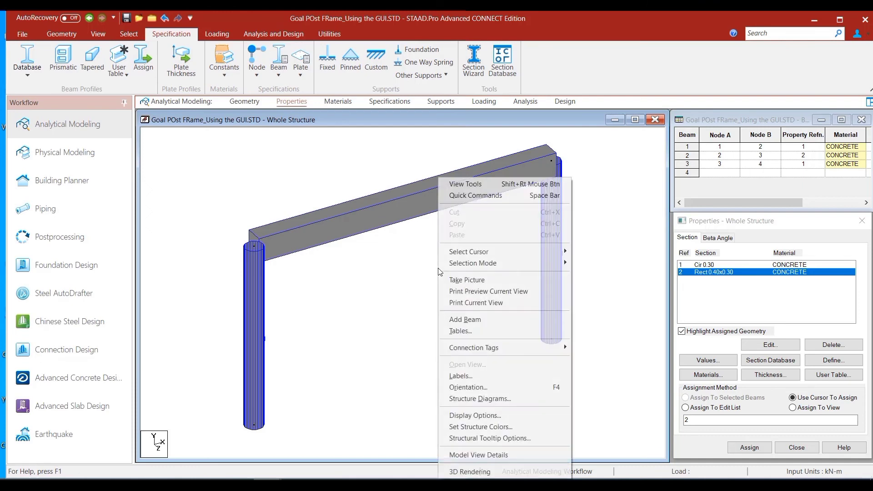
click(473, 400)
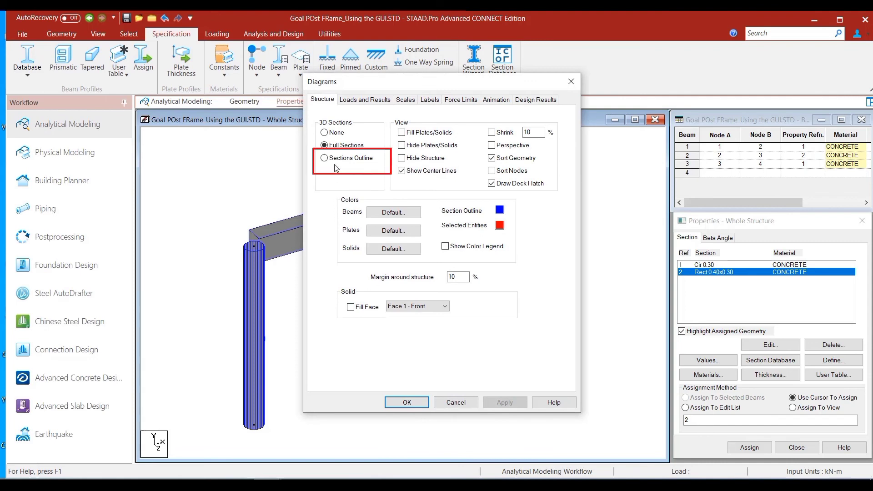
click(337, 163)
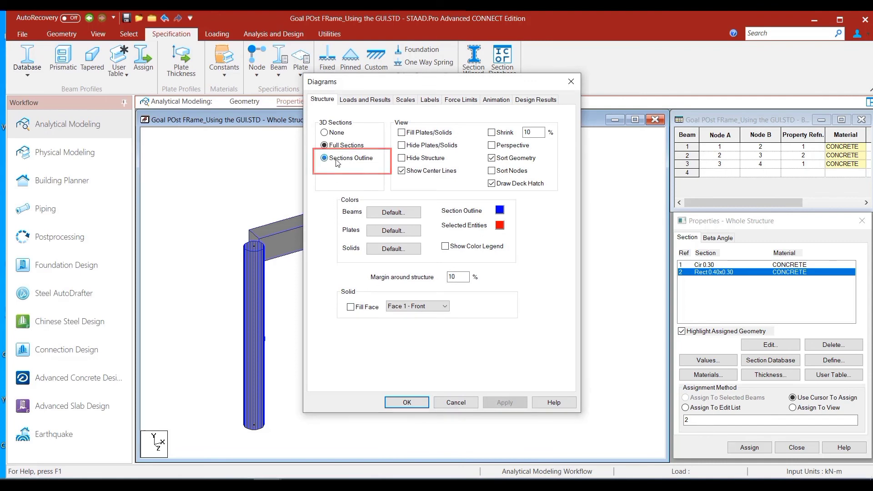
click(503, 403)
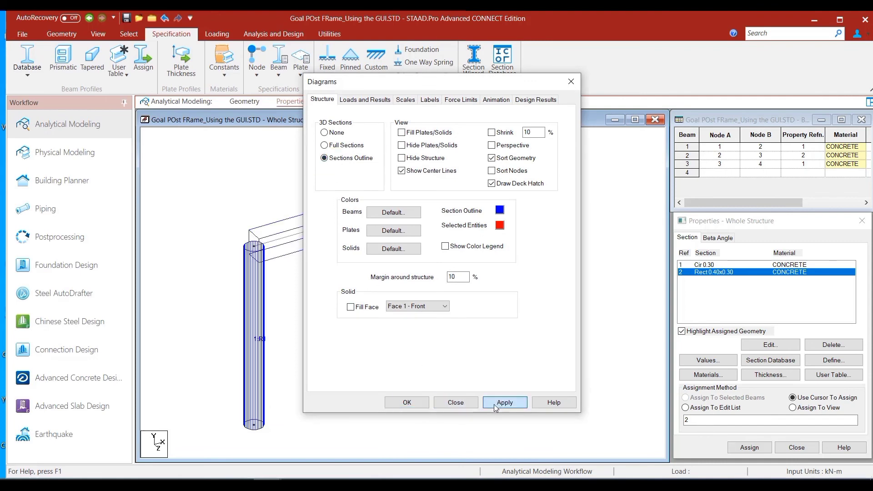
click(406, 403)
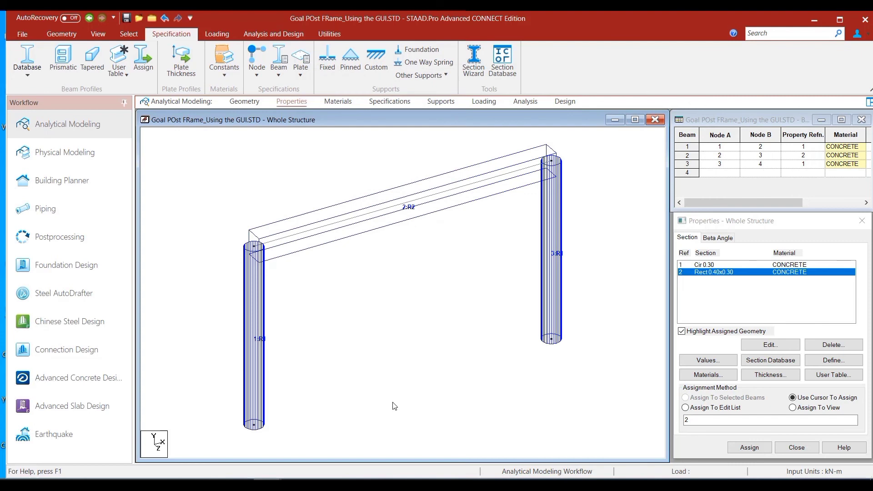